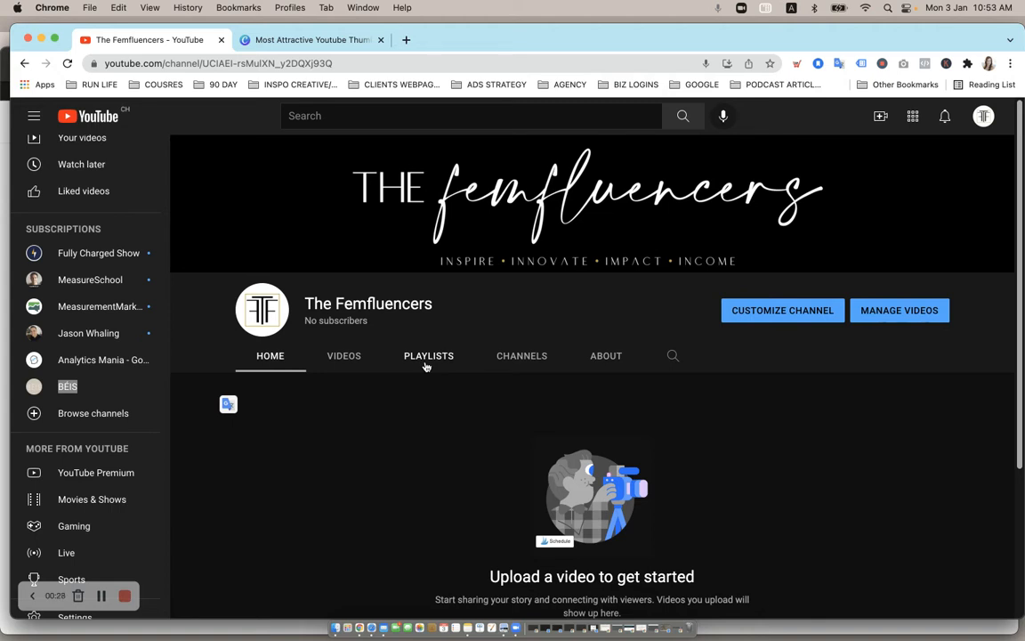
- Switch to the Canva thumbnail design and open page 9, the 'How to be successful in young age' thumbnail
{"action": "left_click", "coordinate": [308, 41]}
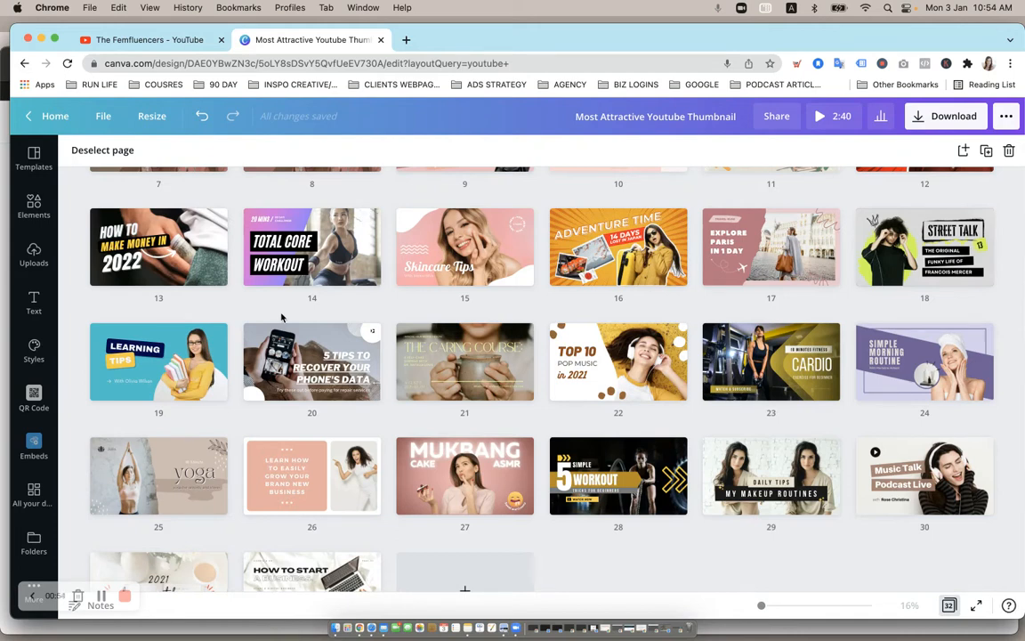
{"action": "scroll", "coordinate": [282, 318], "scroll_direction": "up", "scroll_amount": 5}
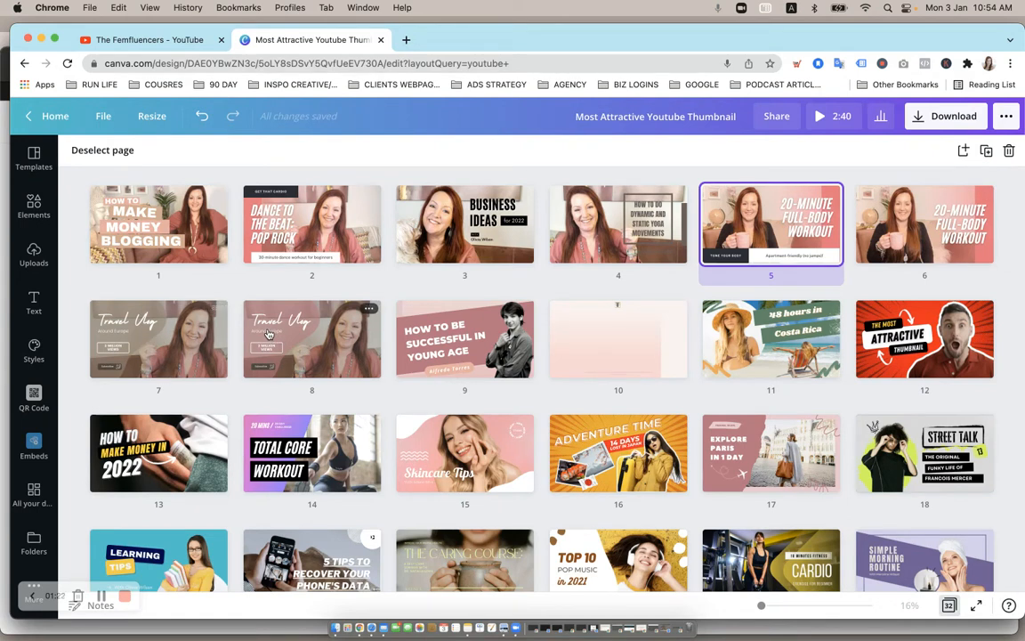
{"action": "double_click", "coordinate": [448, 311]}
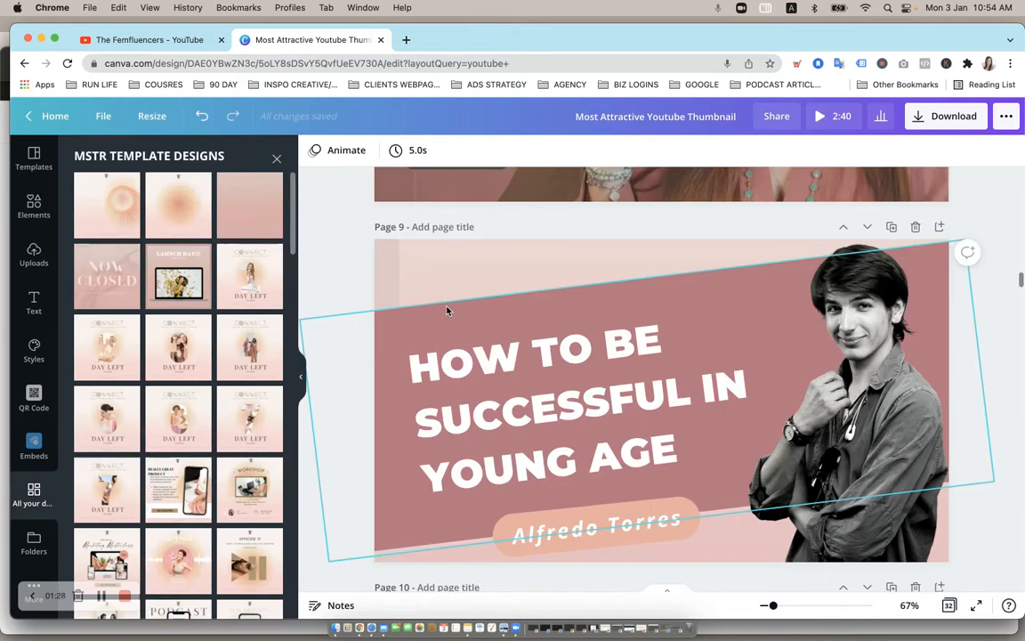
- Select the pink background image on page 9 and resize it from its top-left corner
{"action": "left_click_drag", "start_coordinate": [421, 271], "coordinate": [382, 273]}
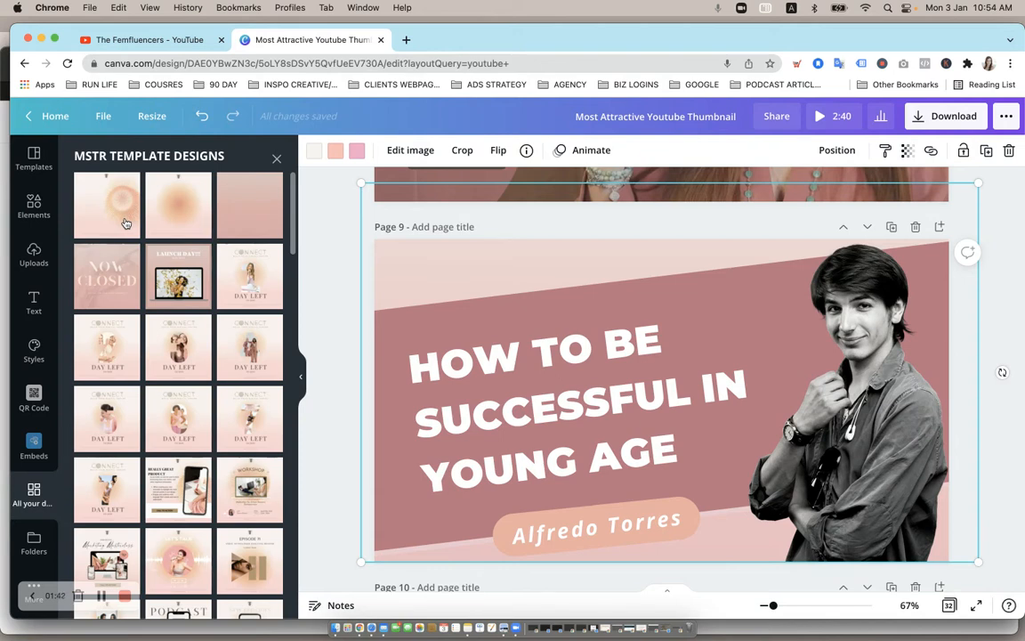
{"action": "scroll", "coordinate": [125, 222], "scroll_direction": "down", "scroll_amount": 10}
{"action": "scroll", "coordinate": [125, 222], "scroll_direction": "down", "scroll_amount": 15}
{"action": "scroll", "coordinate": [126, 223], "scroll_direction": "down", "scroll_amount": 8}
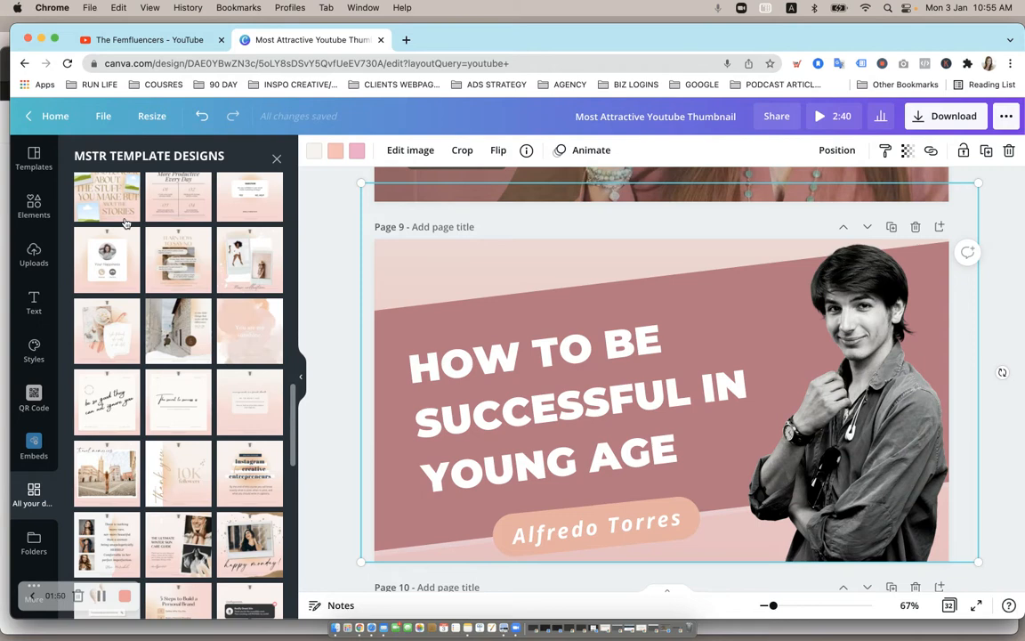
{"action": "scroll", "coordinate": [126, 222], "scroll_direction": "up", "scroll_amount": 10}
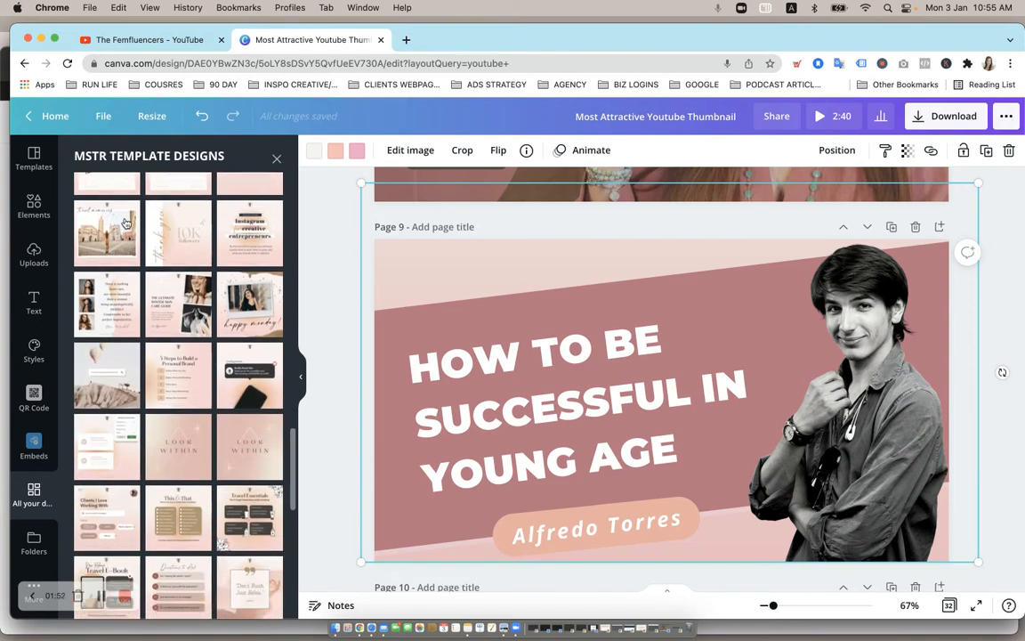
{"action": "scroll", "coordinate": [126, 222], "scroll_direction": "up", "scroll_amount": 10}
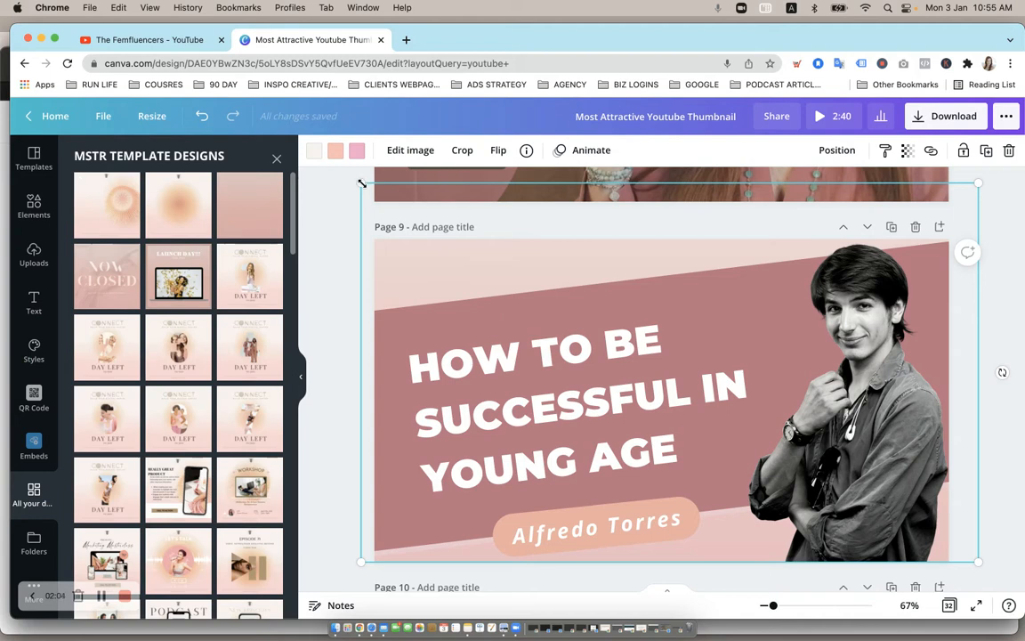
{"action": "left_click_drag", "start_coordinate": [361, 184], "coordinate": [383, 264]}
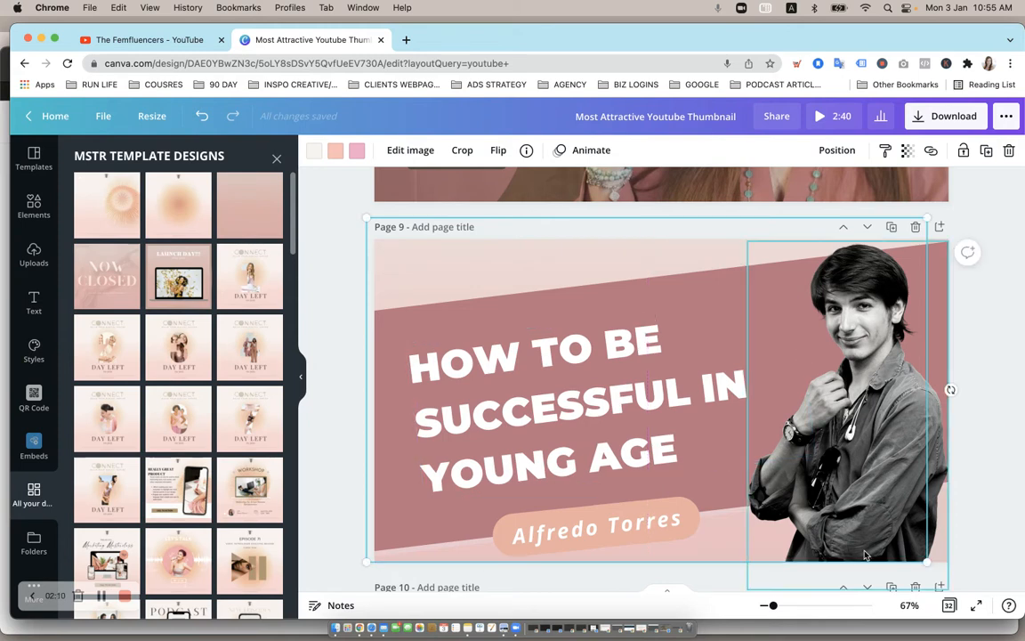
{"action": "left_click_drag", "start_coordinate": [962, 566], "coordinate": [965, 567]}
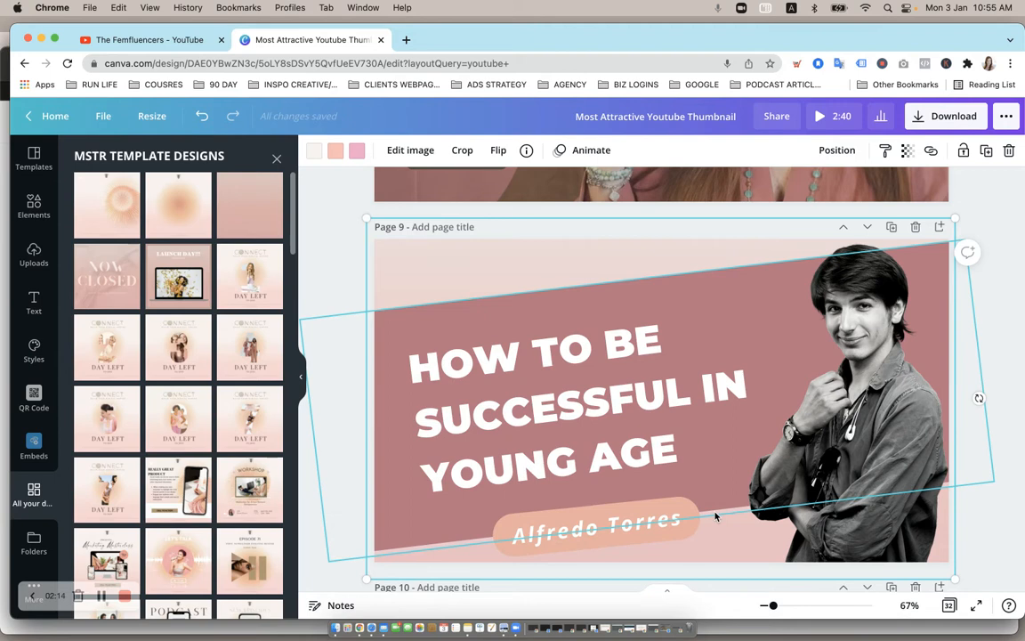
- Set page 9's background colour to white
{"action": "left_click", "coordinate": [464, 263]}
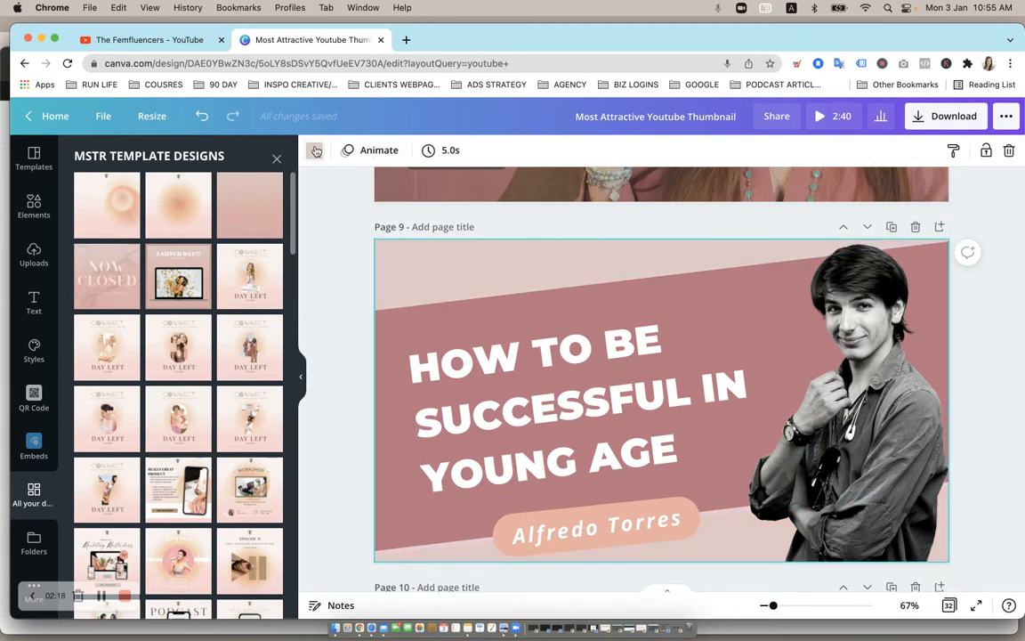
{"action": "left_click", "coordinate": [316, 151]}
{"action": "scroll", "coordinate": [221, 373], "scroll_direction": "down", "scroll_amount": 10}
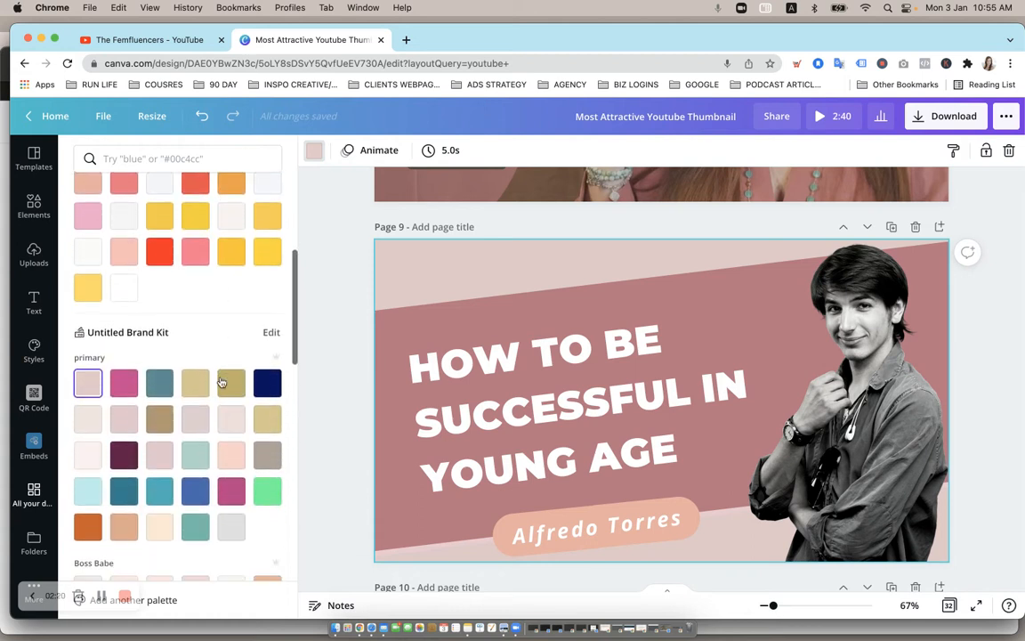
{"action": "scroll", "coordinate": [233, 481], "scroll_direction": "down", "scroll_amount": 6}
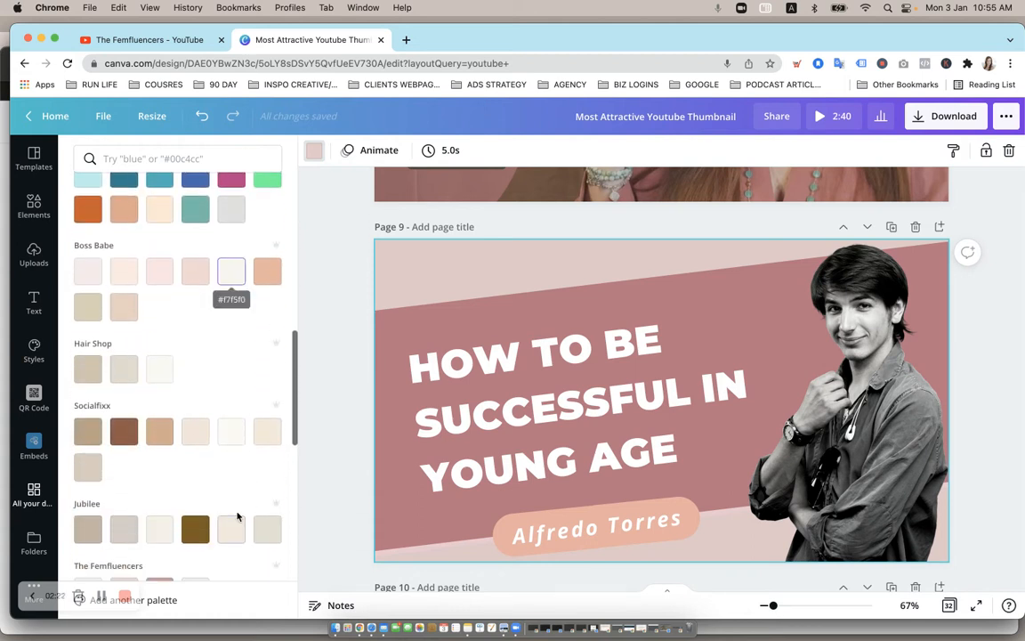
{"action": "scroll", "coordinate": [233, 439], "scroll_direction": "down", "scroll_amount": 10}
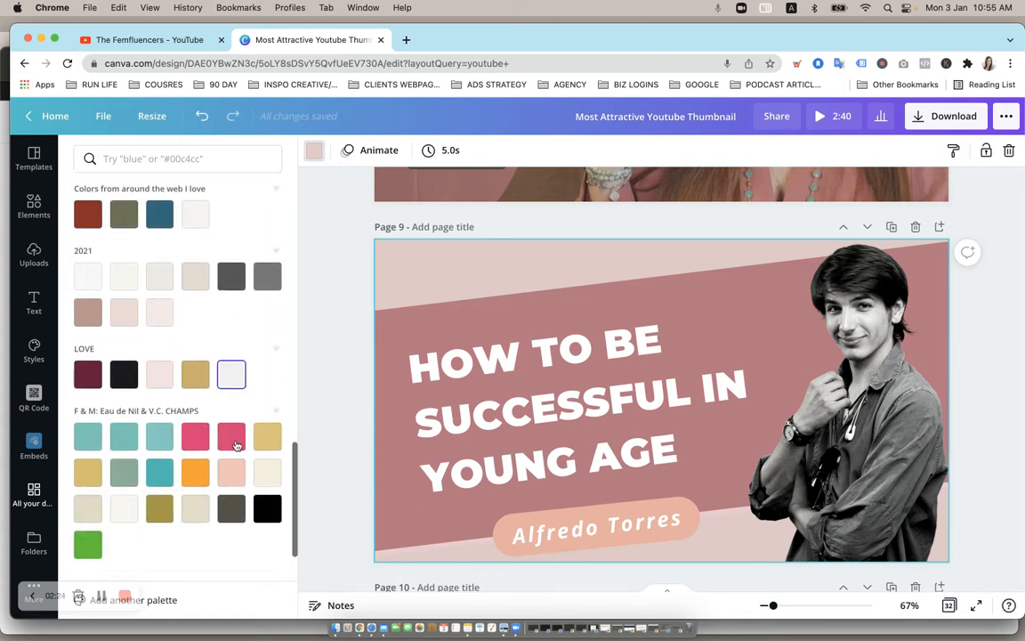
{"action": "scroll", "coordinate": [214, 432], "scroll_direction": "down", "scroll_amount": 3}
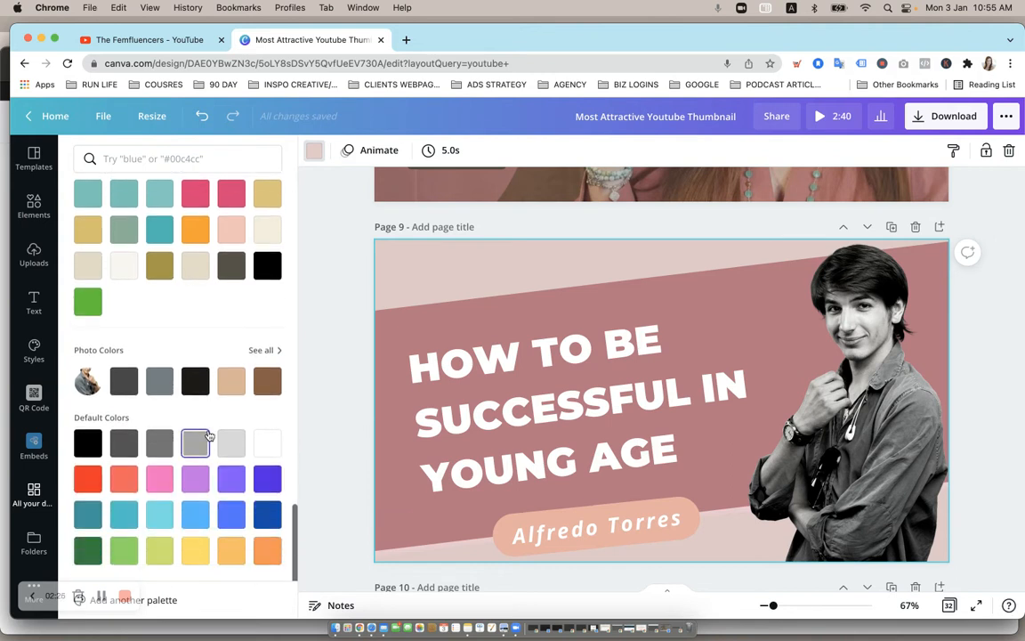
{"action": "left_click", "coordinate": [266, 446]}
- Add the uploaded photo of the woman in a pink blouse to page 9 and move it onto the page centre
{"action": "left_click", "coordinate": [878, 335]}
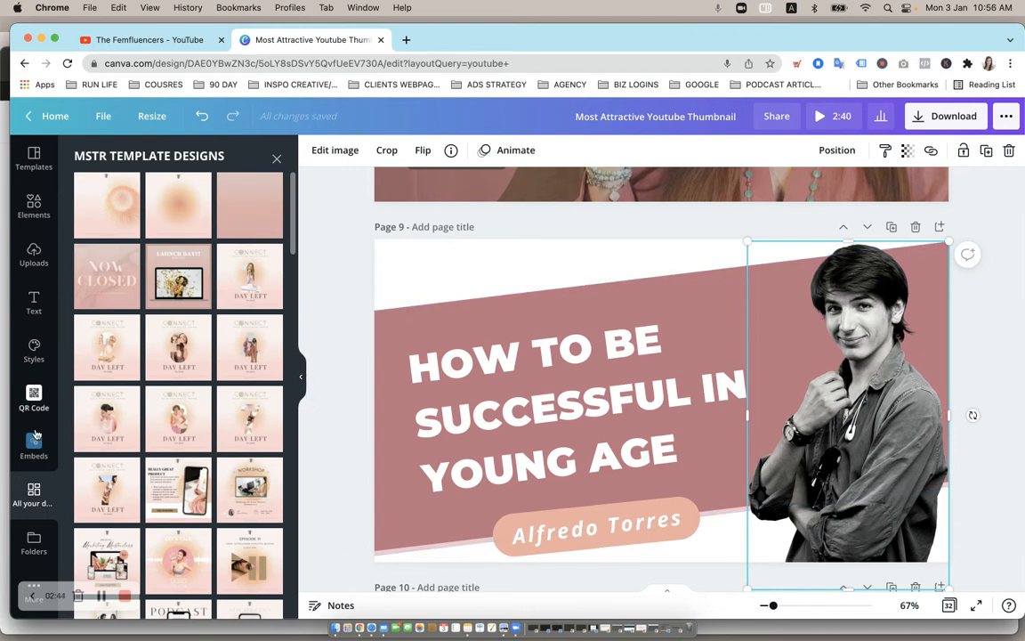
{"action": "left_click", "coordinate": [38, 540]}
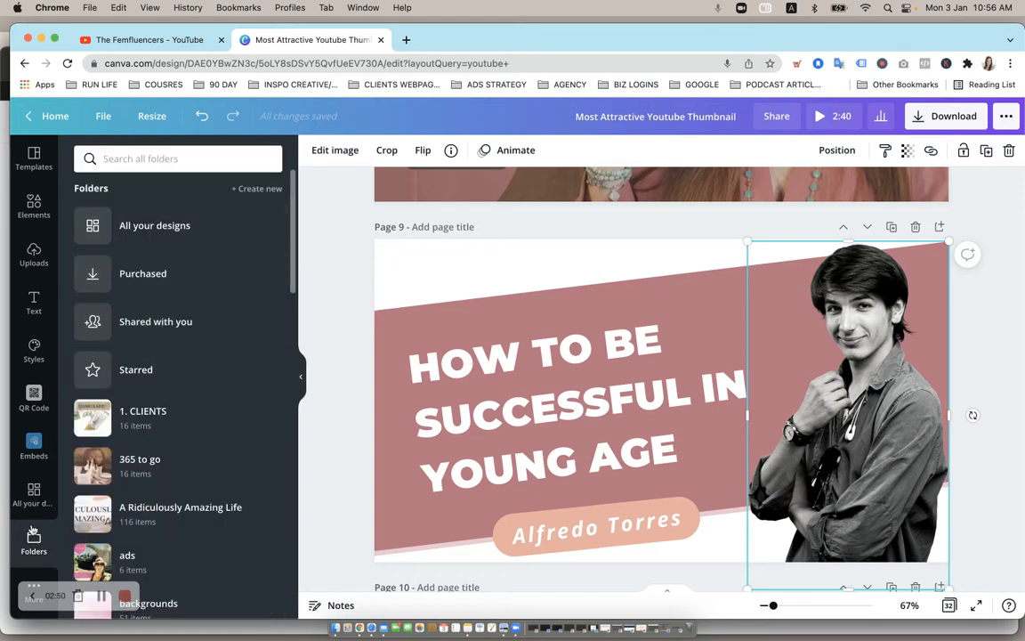
{"action": "scroll", "coordinate": [161, 379], "scroll_direction": "down", "scroll_amount": 3}
{"action": "scroll", "coordinate": [161, 379], "scroll_direction": "down", "scroll_amount": 9}
{"action": "scroll", "coordinate": [160, 380], "scroll_direction": "up", "scroll_amount": 8}
{"action": "left_click", "coordinate": [34, 254]}
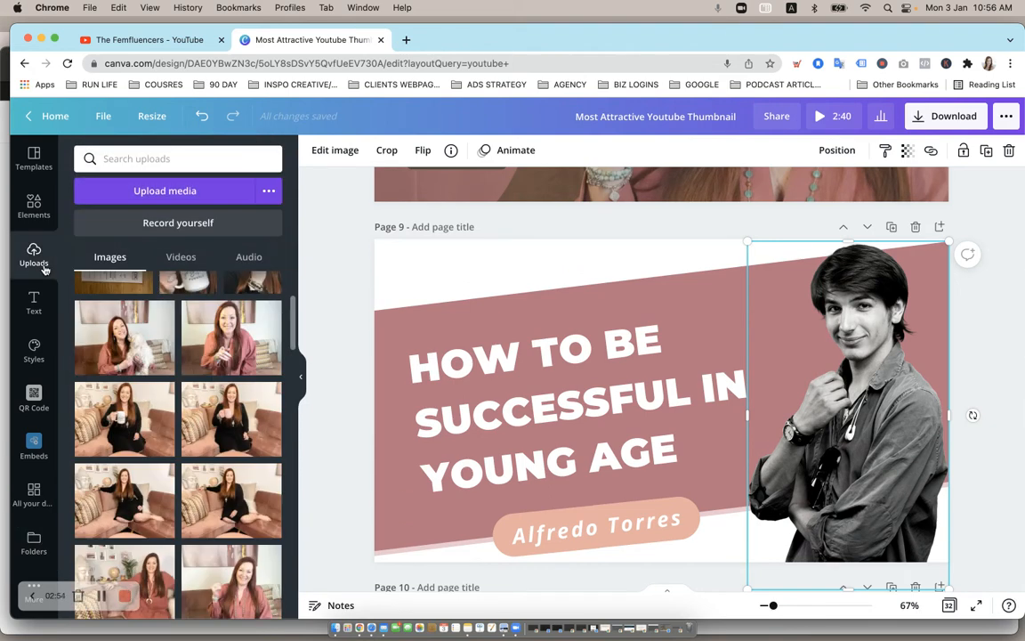
{"action": "scroll", "coordinate": [222, 354], "scroll_direction": "down", "scroll_amount": 5}
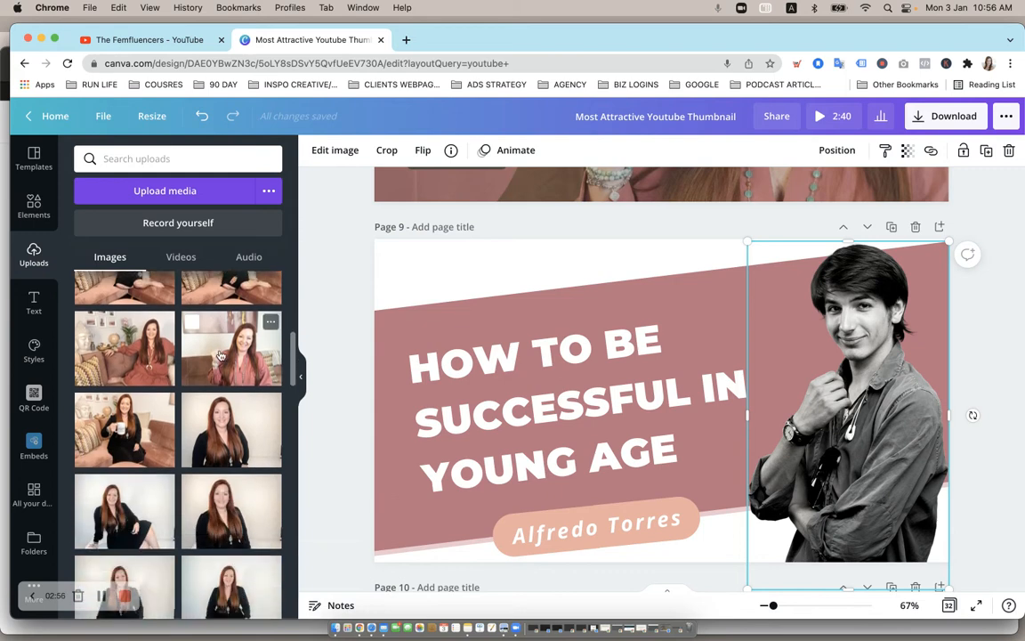
{"action": "left_click", "coordinate": [228, 352]}
{"action": "left_click_drag", "start_coordinate": [665, 417], "coordinate": [649, 391]}
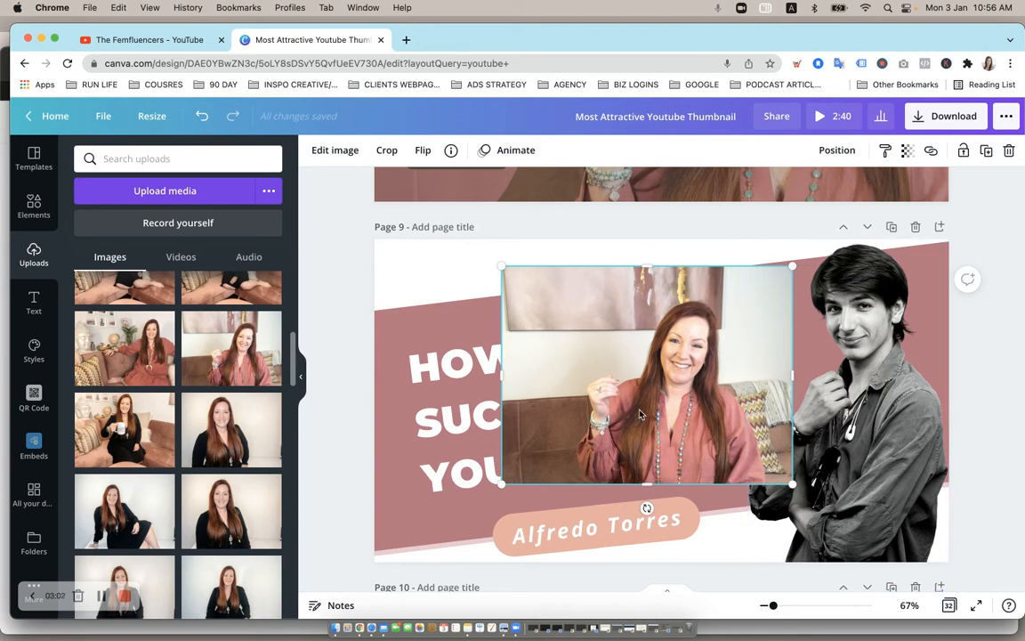
- Remove the photo's background with Background Remover, then enlarge the cut-out and shift it left over the page
{"action": "left_click", "coordinate": [335, 153]}
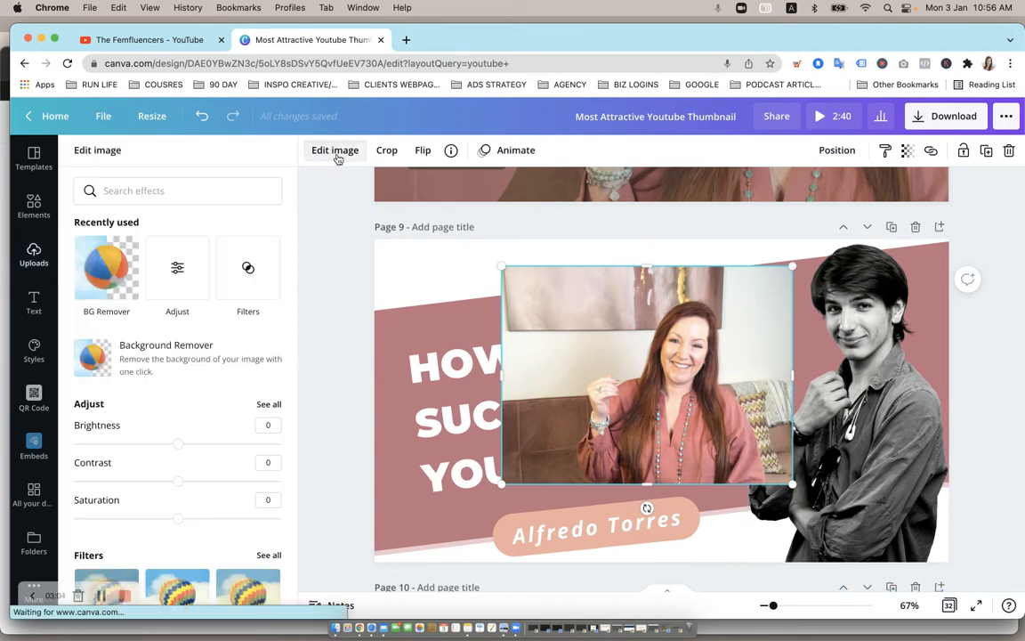
{"action": "left_click", "coordinate": [109, 267]}
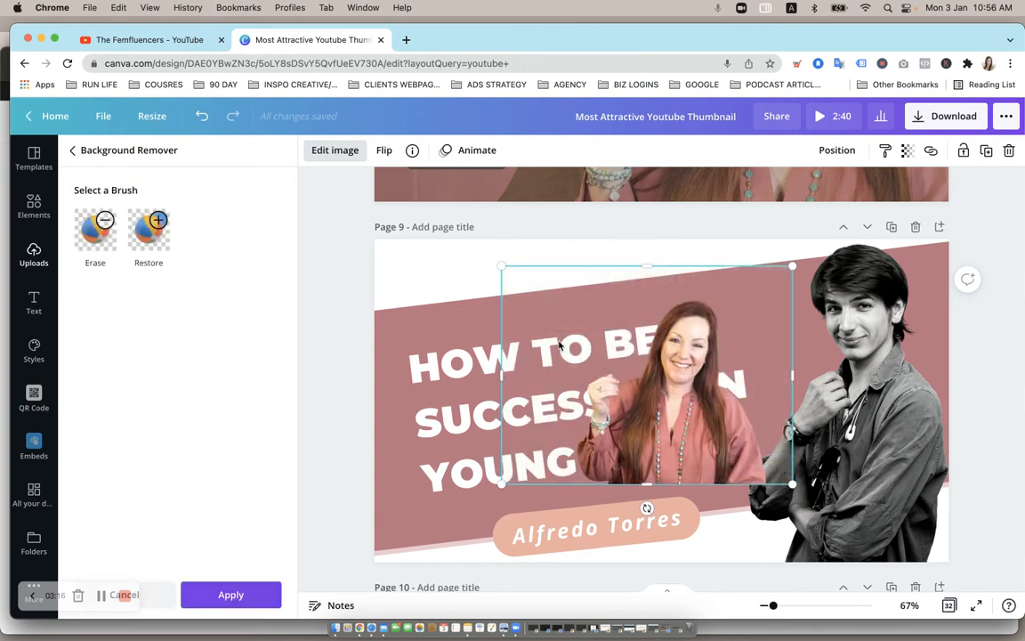
{"action": "left_click_drag", "start_coordinate": [793, 266], "coordinate": [926, 167]}
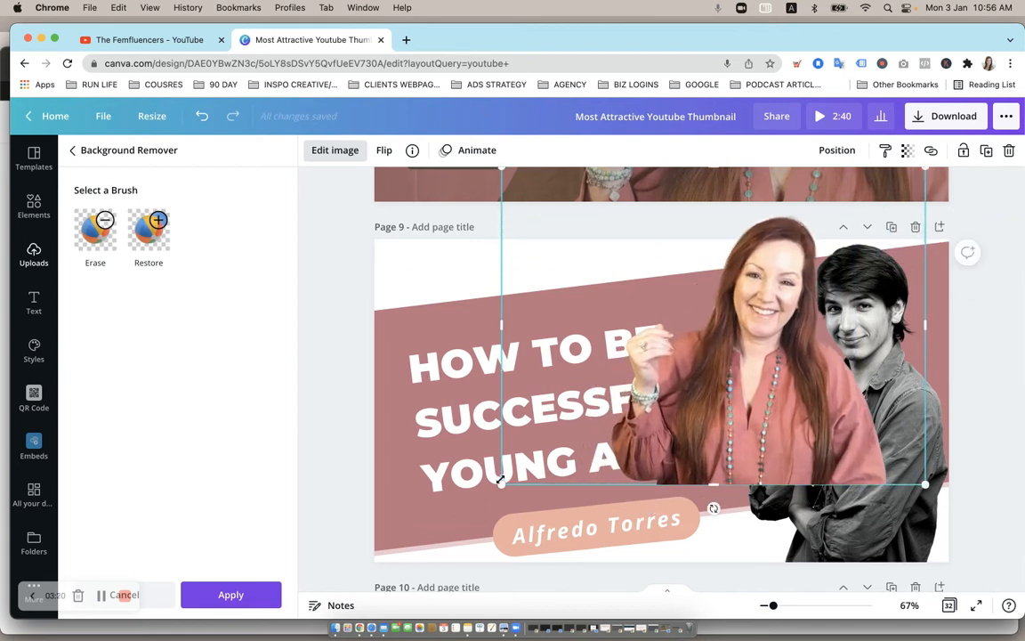
{"action": "left_click_drag", "start_coordinate": [501, 485], "coordinate": [364, 595]}
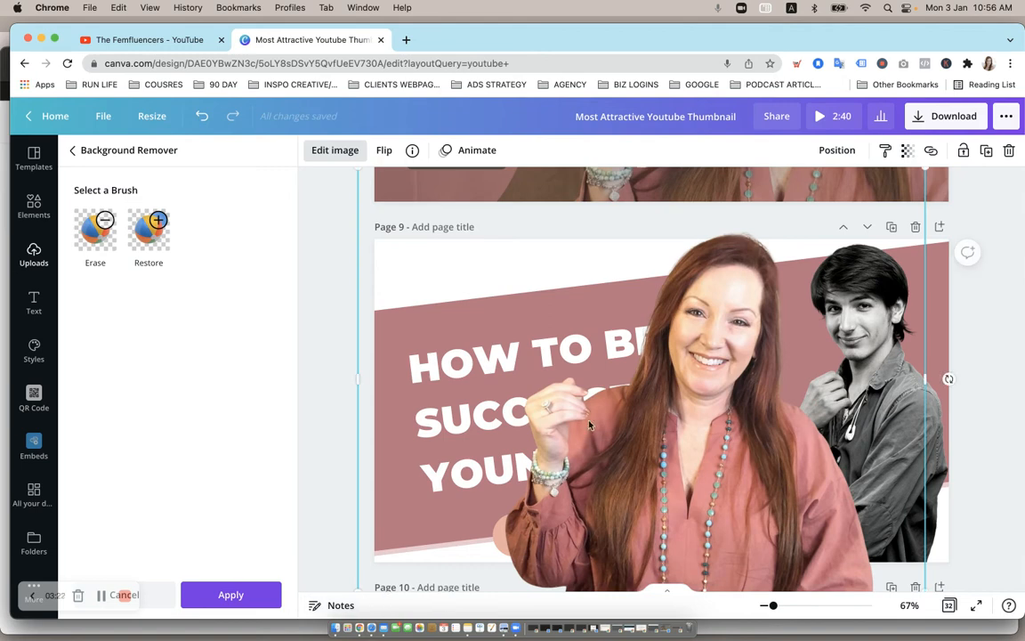
{"action": "left_click_drag", "start_coordinate": [695, 314], "coordinate": [516, 311]}
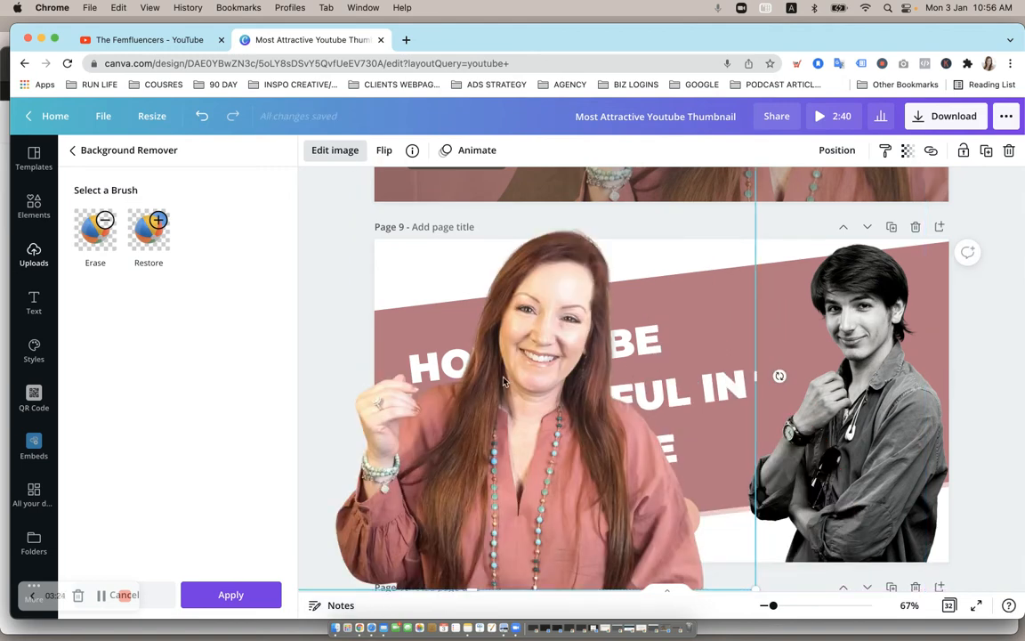
- Delete the man's photo from page 9
{"action": "left_click", "coordinate": [887, 309]}
{"action": "key", "text": "Delete"}
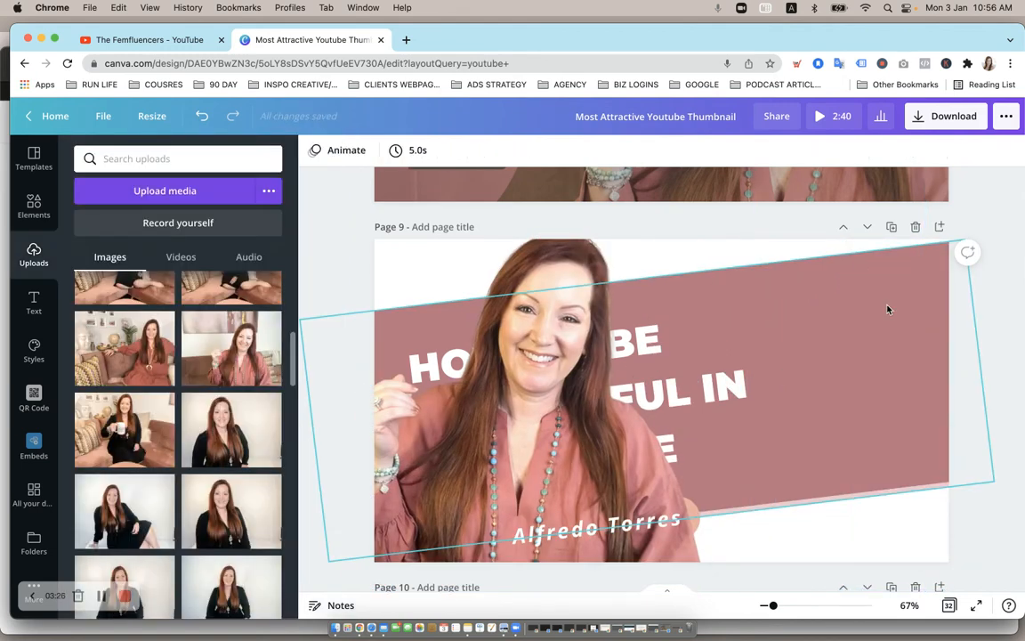
- Move the woman's cut-out to the right side of page 9 and shrink it to fit beside the title
{"action": "left_click_drag", "start_coordinate": [535, 266], "coordinate": [838, 249]}
{"action": "left_click_drag", "start_coordinate": [839, 249], "coordinate": [841, 305]}
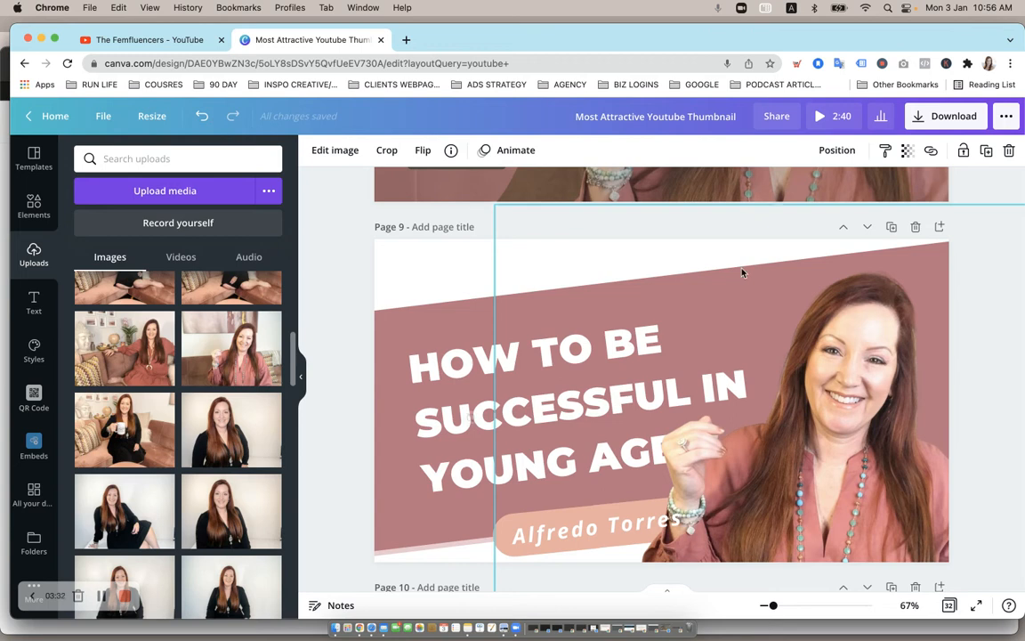
{"action": "left_click_drag", "start_coordinate": [495, 203], "coordinate": [587, 277]}
{"action": "left_click_drag", "start_coordinate": [880, 438], "coordinate": [868, 394]}
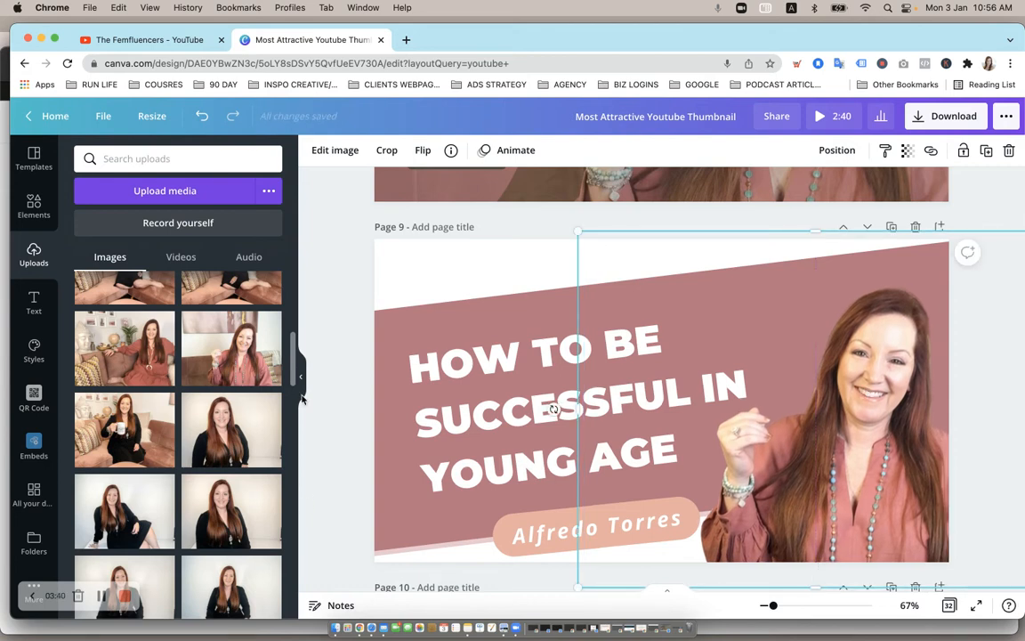
- Examine the following thumbnail pages and the heading font options on page 10
{"action": "left_click", "coordinate": [369, 252]}
{"action": "scroll", "coordinate": [311, 277], "scroll_direction": "down", "scroll_amount": 10}
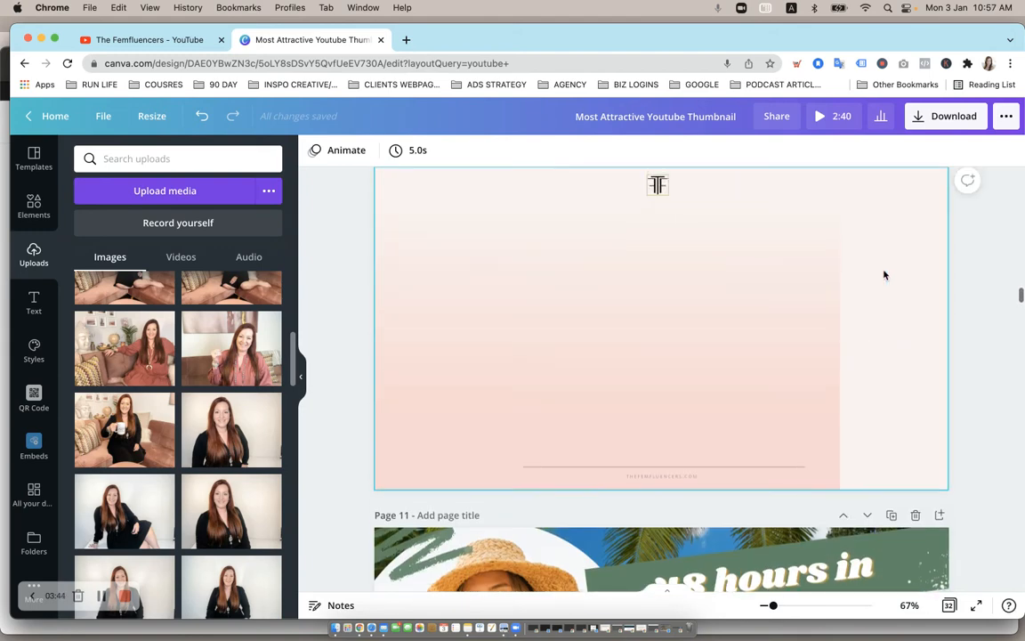
{"action": "scroll", "coordinate": [886, 275], "scroll_direction": "up", "scroll_amount": 2}
{"action": "left_click", "coordinate": [914, 261]}
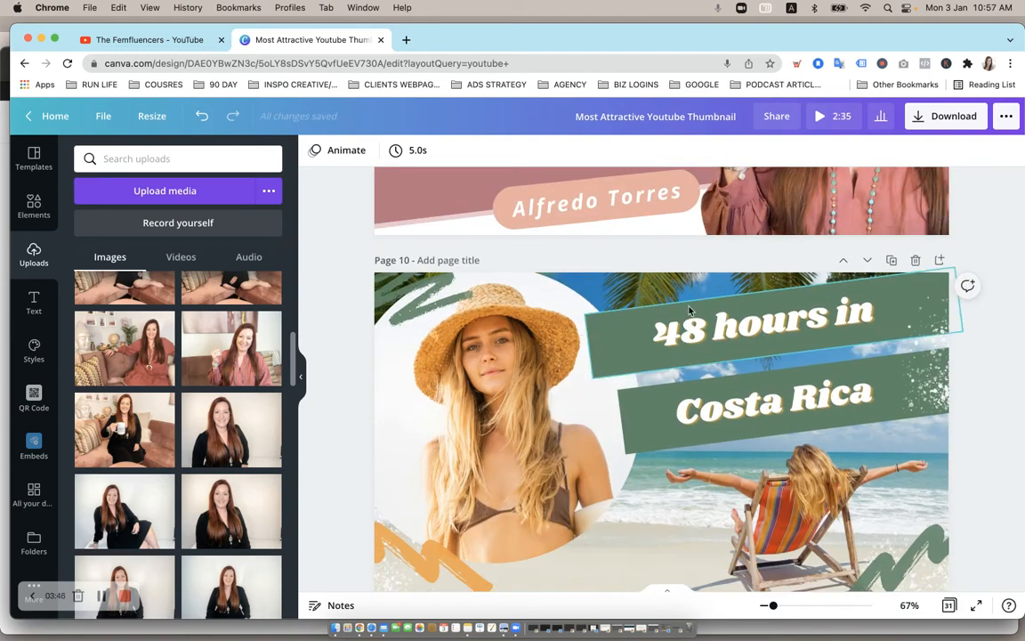
{"action": "scroll", "coordinate": [482, 366], "scroll_direction": "down", "scroll_amount": 2}
{"action": "scroll", "coordinate": [482, 367], "scroll_direction": "down", "scroll_amount": 1}
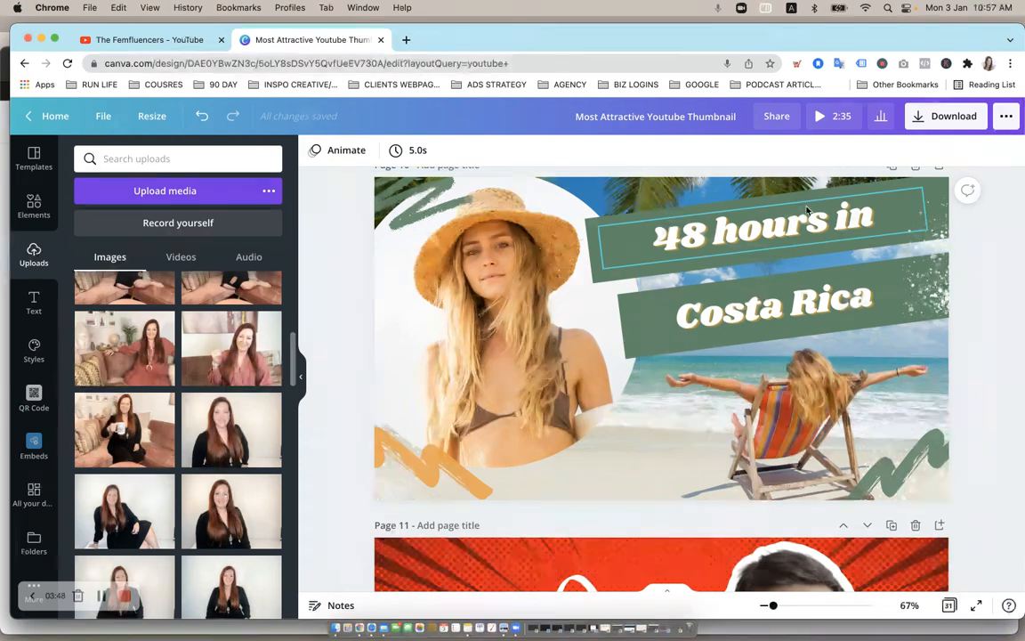
{"action": "left_click", "coordinate": [832, 216]}
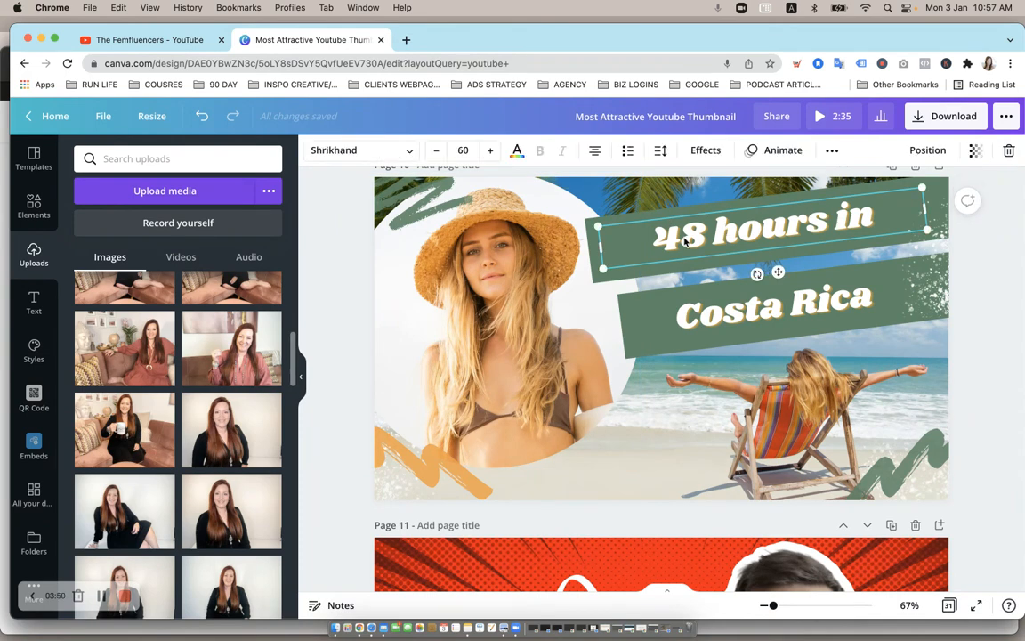
{"action": "left_click", "coordinate": [345, 151]}
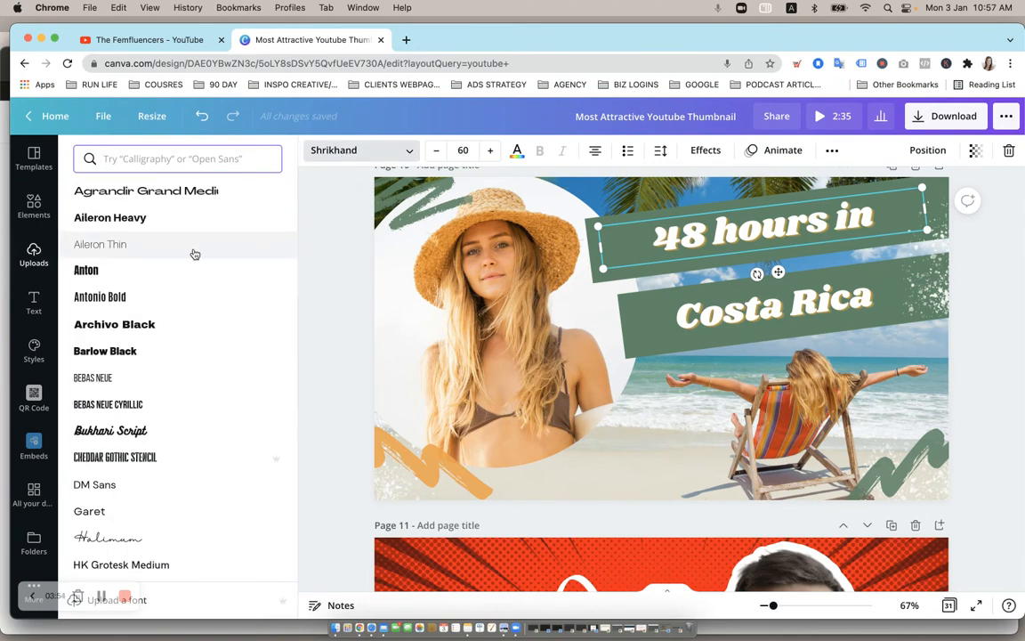
{"action": "key", "text": "Escape"}
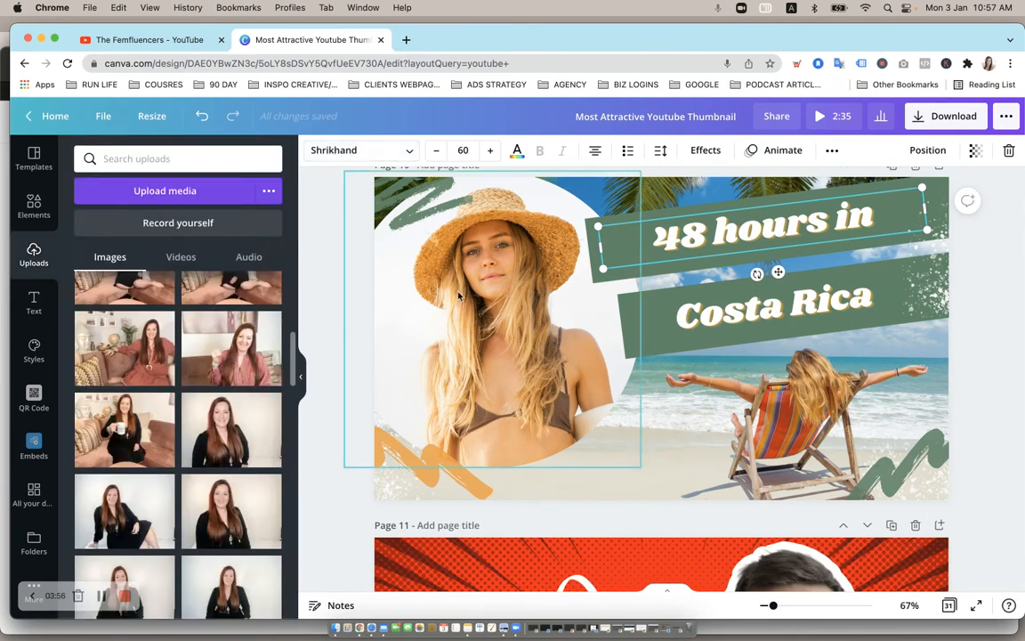
- Replace the man's photo on page 11 with a copy of the woman's cut-out from page 9
{"action": "scroll", "coordinate": [400, 276], "scroll_direction": "down", "scroll_amount": 4}
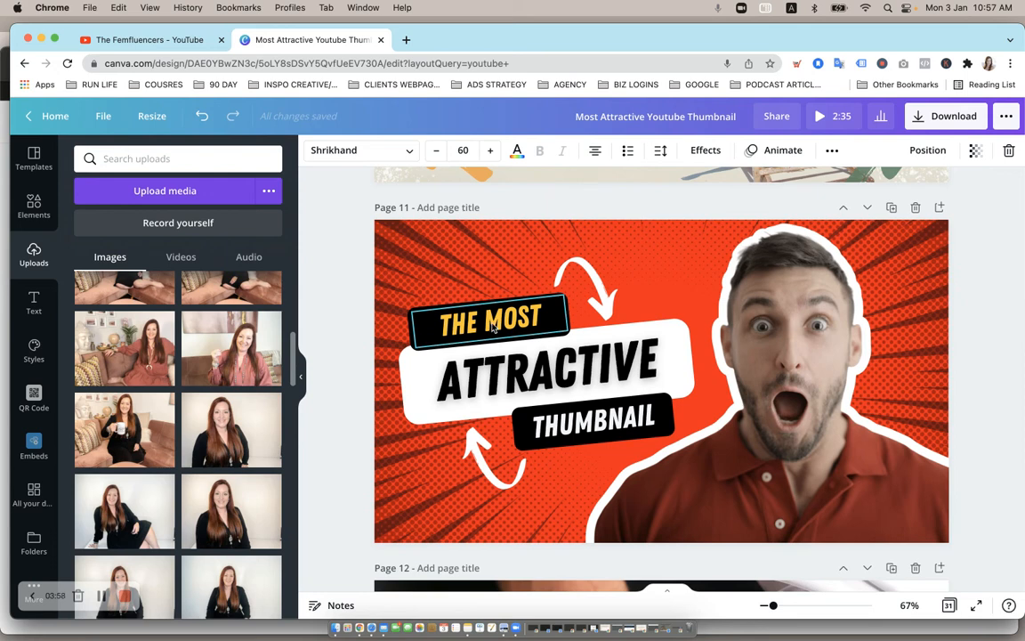
{"action": "left_click", "coordinate": [768, 330]}
{"action": "scroll", "coordinate": [768, 329], "scroll_direction": "up", "scroll_amount": 10}
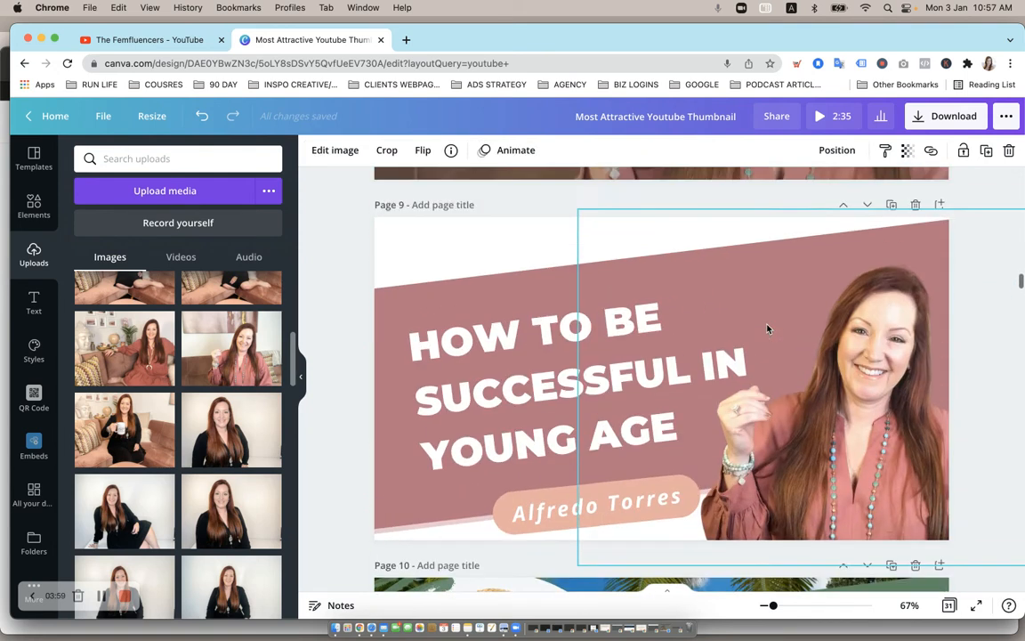
{"action": "scroll", "coordinate": [878, 485], "scroll_direction": "down", "scroll_amount": 3}
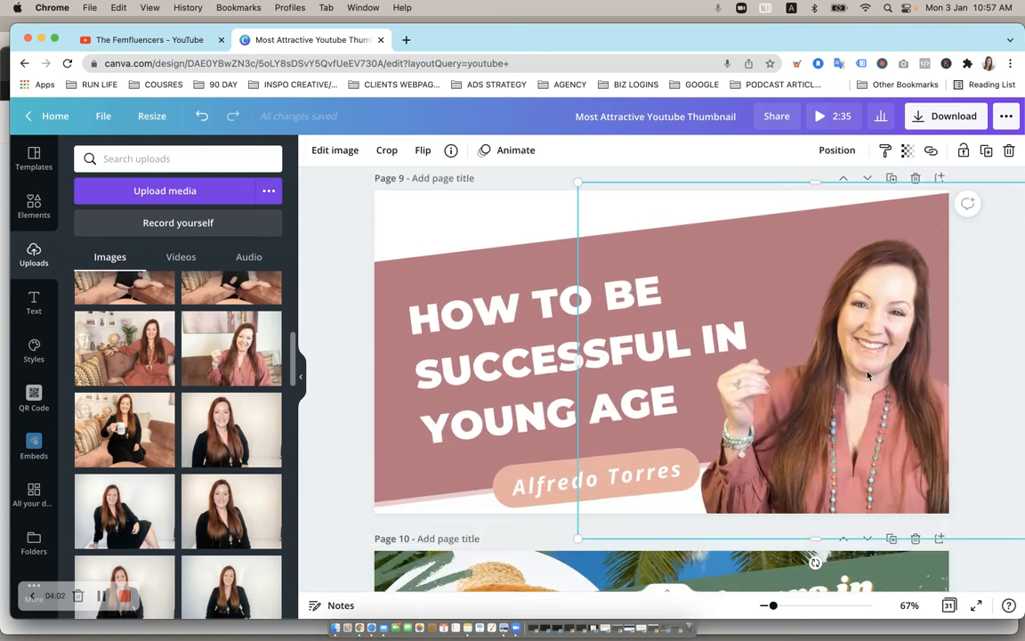
{"action": "scroll", "coordinate": [868, 376], "scroll_direction": "down", "scroll_amount": 10}
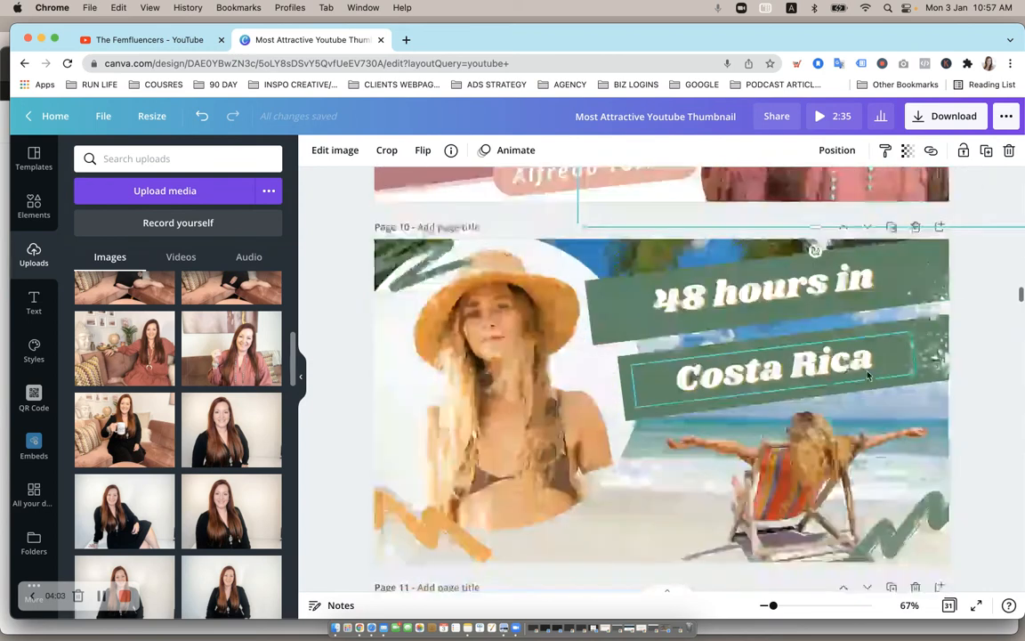
{"action": "key", "text": "Delete"}
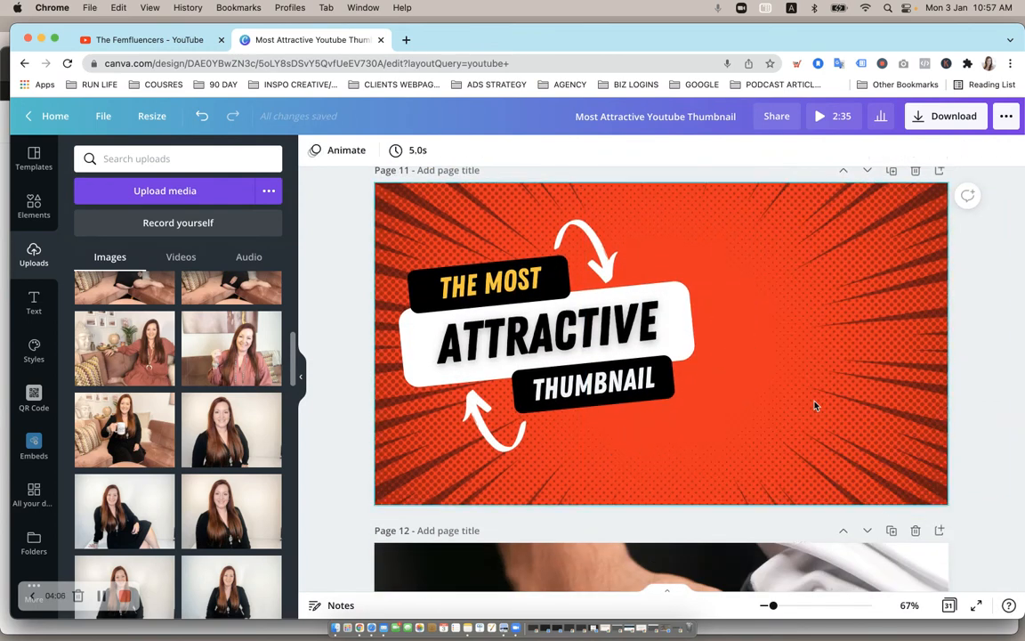
{"action": "key", "text": "super+v"}
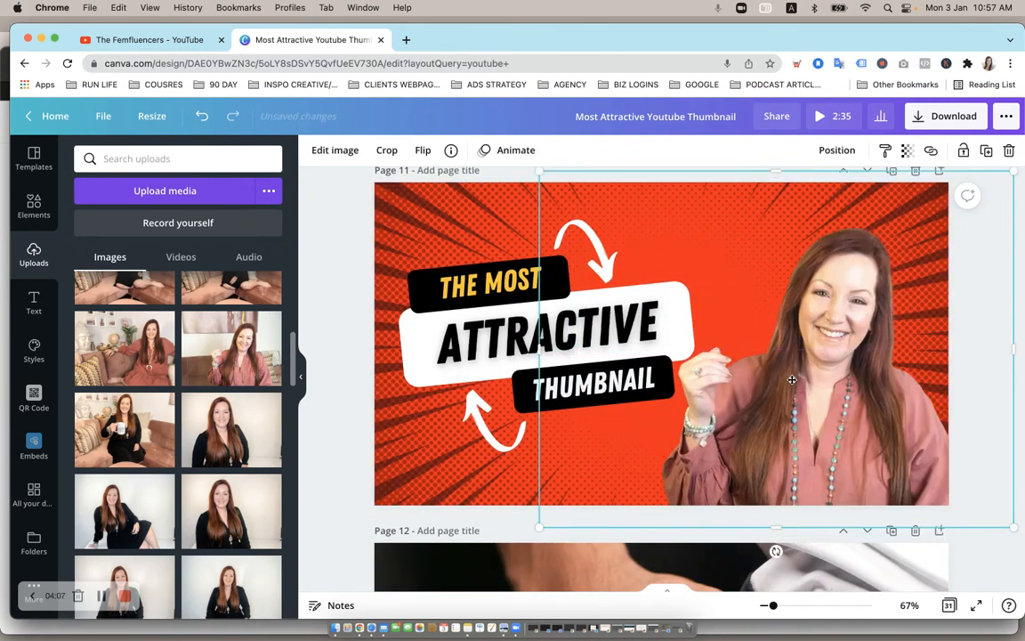